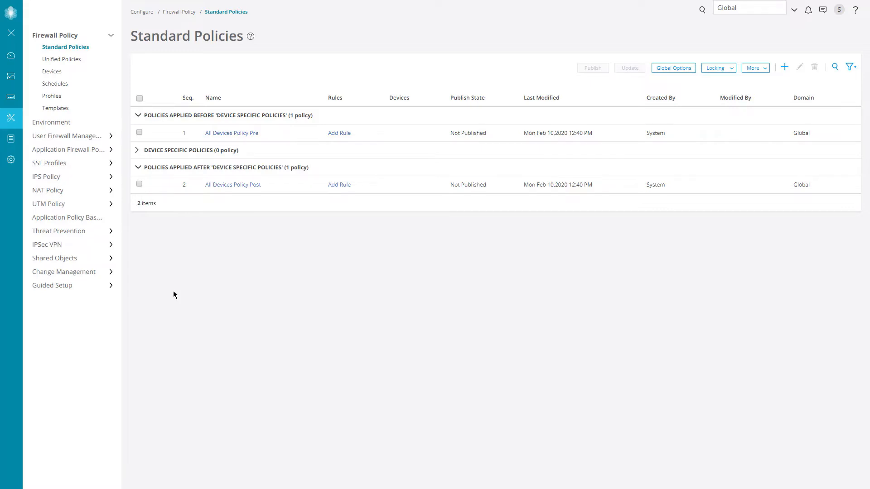
# - Open the configuration of security device vSRX-1 for modification and go to its User Management settings
pyautogui.moveTo(12, 78)
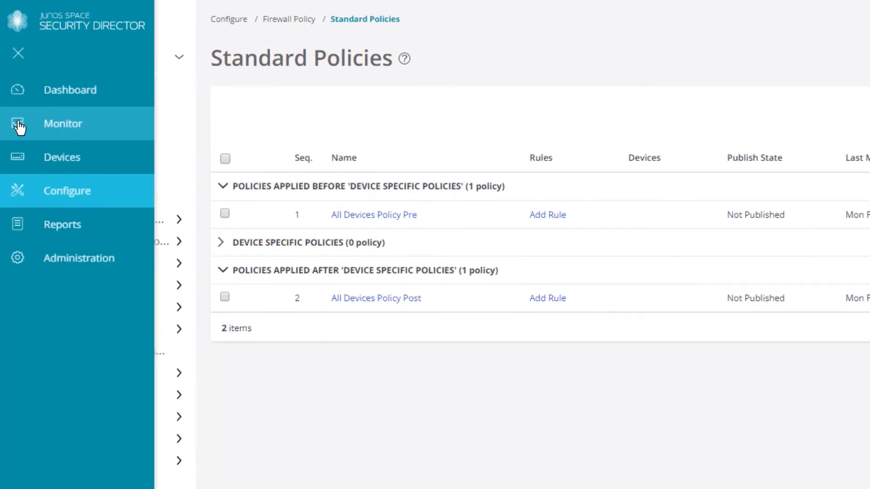
pyautogui.click(41, 158)
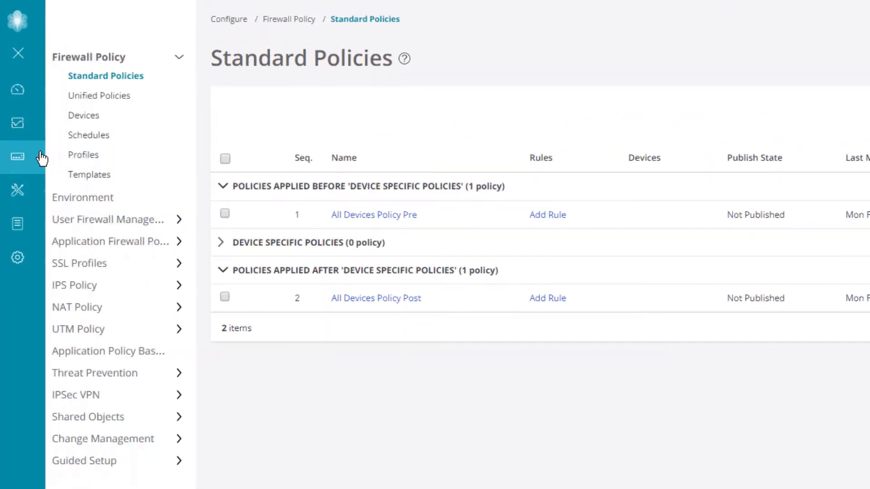
pyautogui.rightClick(341, 182)
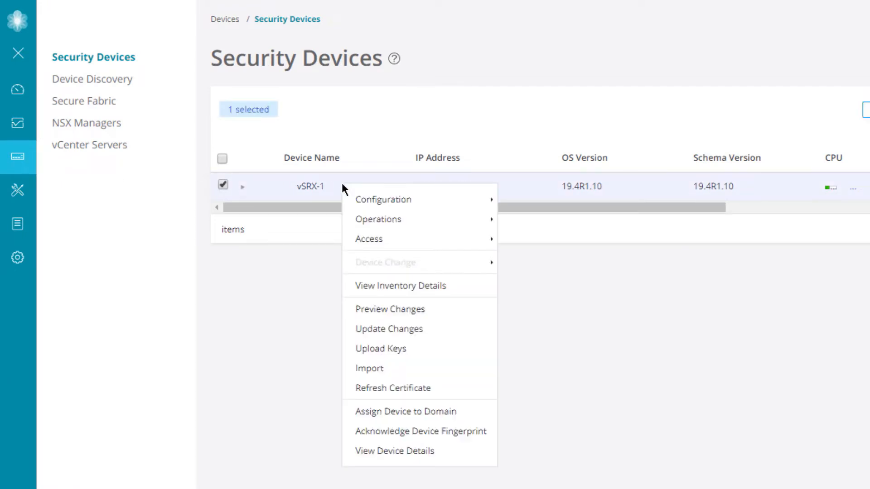
pyautogui.moveTo(384, 198)
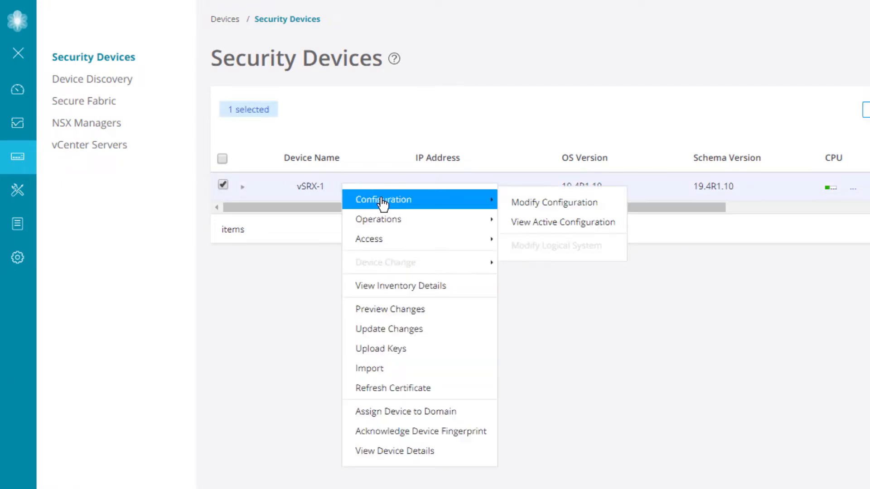
pyautogui.click(533, 202)
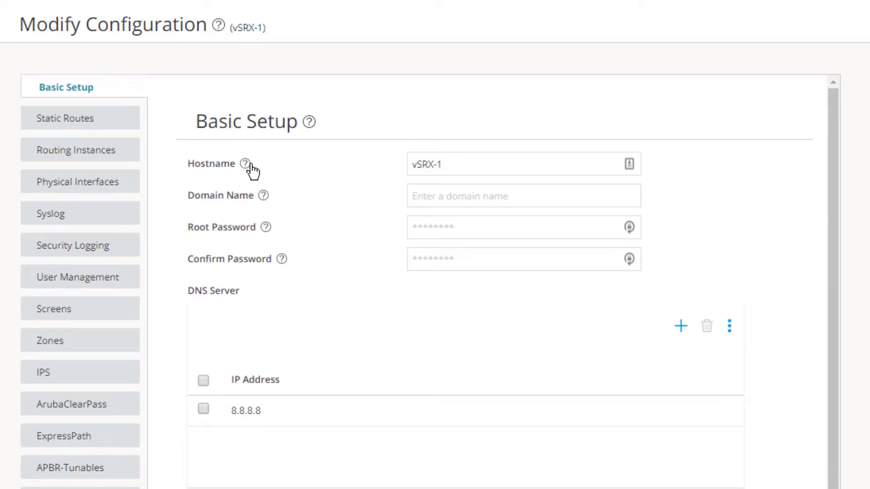
pyautogui.click(132, 286)
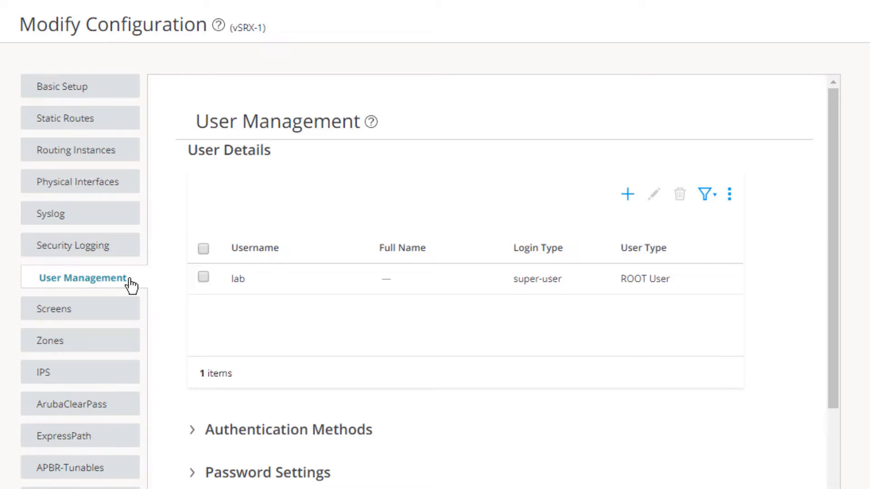
# - Start a new user with the username opsLvl2, then enter and confirm the account password
pyautogui.click(628, 196)
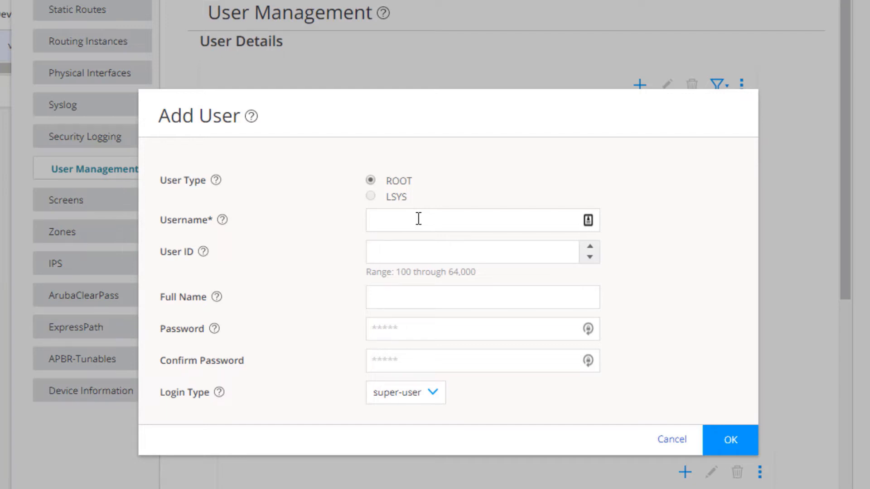
pyautogui.click(418, 219)
pyautogui.write('ops')
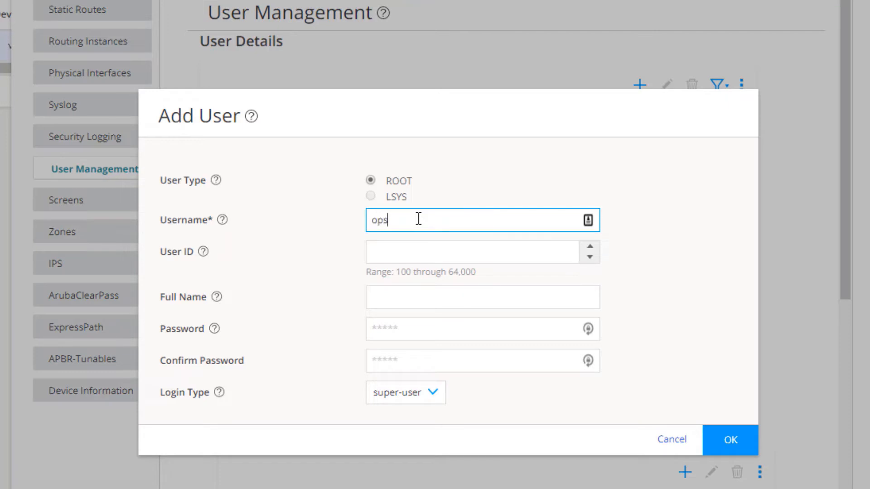
pyautogui.write('Lvl2')
pyautogui.press('Tab')
pyautogui.press('Tab')
pyautogui.press('Tab')
pyautogui.write('*******')
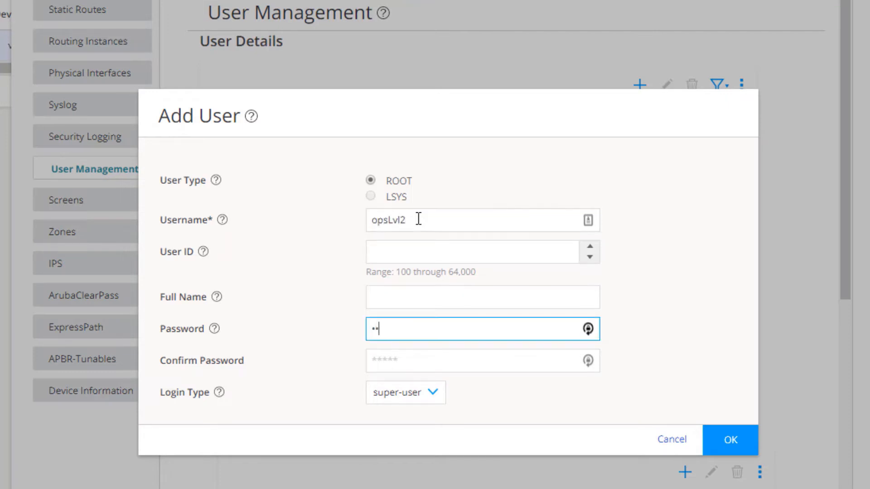
pyautogui.write('***')
pyautogui.press('Tab')
pyautogui.write('**********')
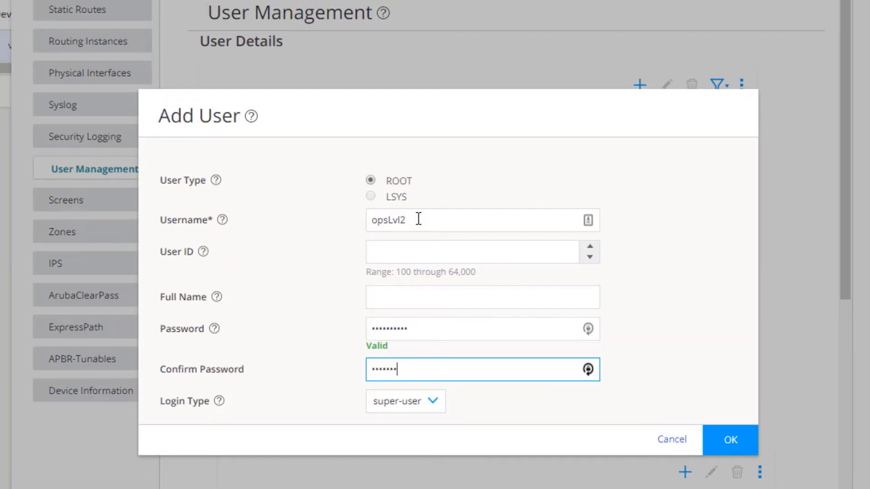
# - Give the new opsLvl2 user the operator login type and add the account
pyautogui.click(408, 401)
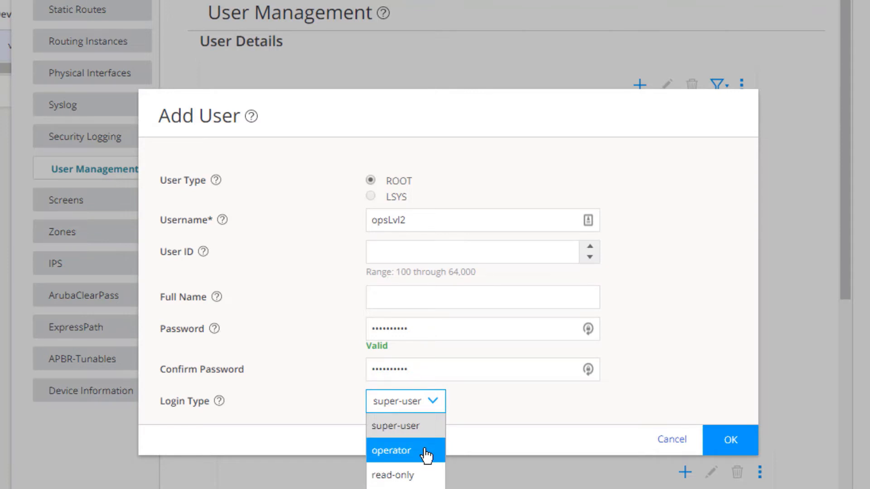
pyautogui.click(426, 453)
pyautogui.click(736, 442)
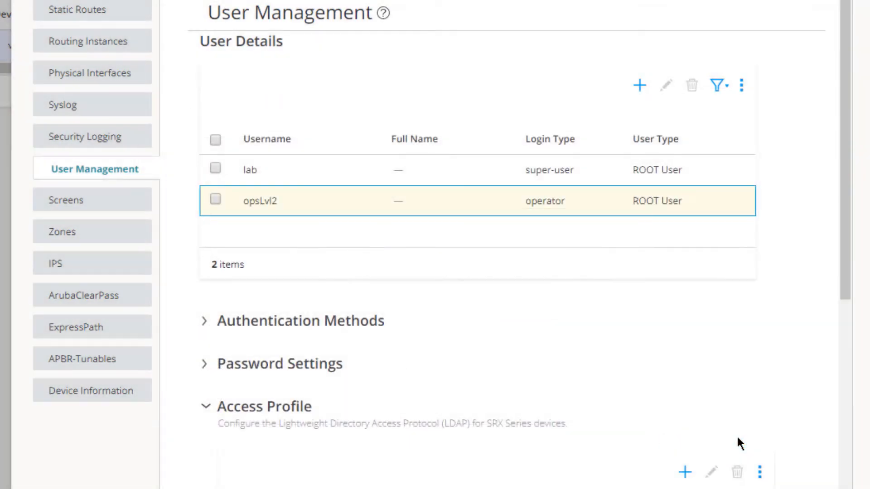
# - Add a user opsLvl3 with the super-user login type, entering and confirming the account password
pyautogui.click(641, 87)
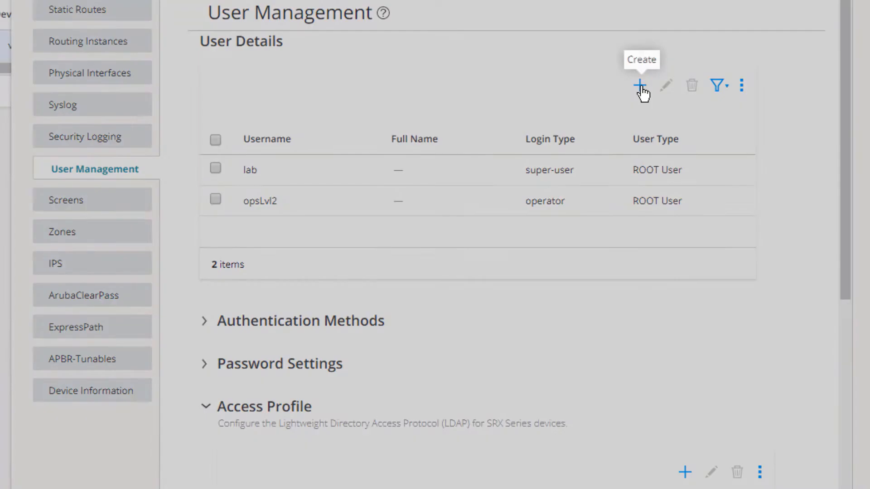
pyautogui.write('opsLvl3')
pyautogui.press('Tab')
pyautogui.press('Tab')
pyautogui.press('Tab')
pyautogui.write('••••••••')
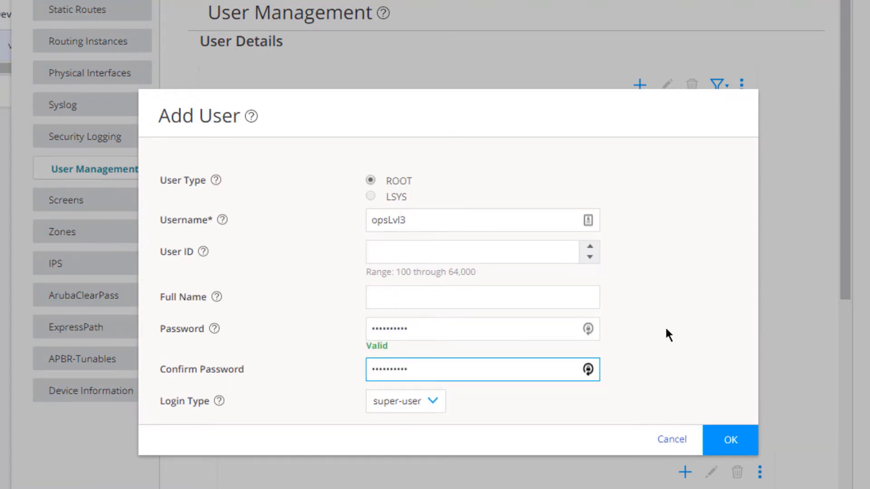
pyautogui.click(672, 338)
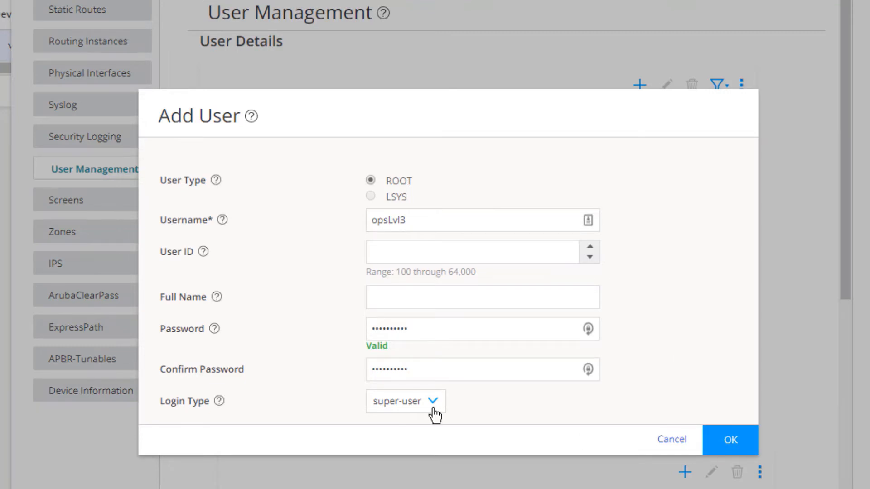
pyautogui.click(749, 442)
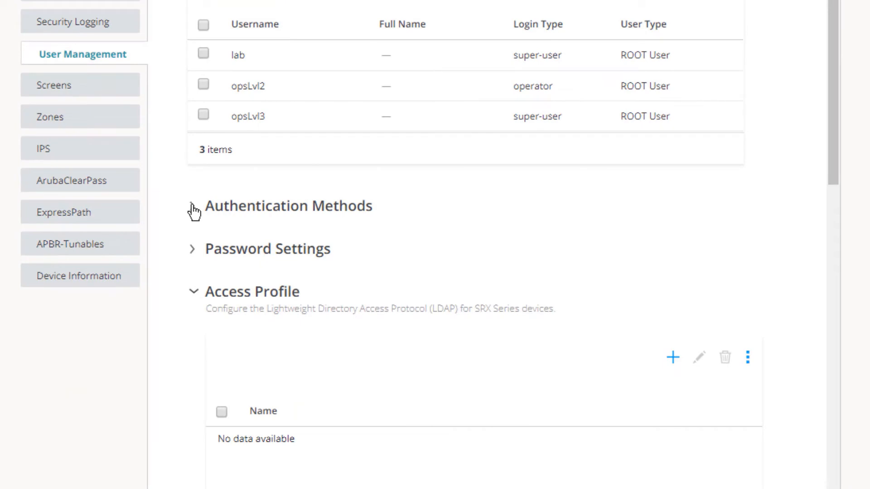
# - Add RADIUS as the first entry in the authentication order under Authentication Methods
pyautogui.click(193, 208)
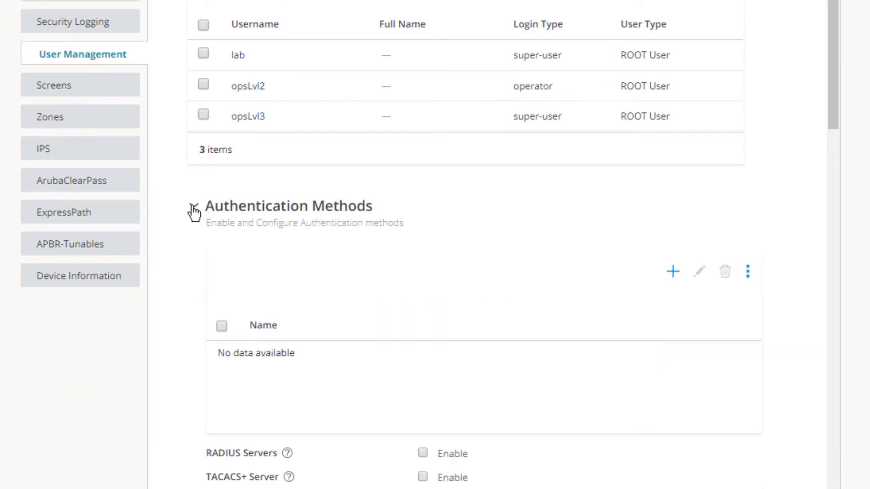
pyautogui.click(680, 273)
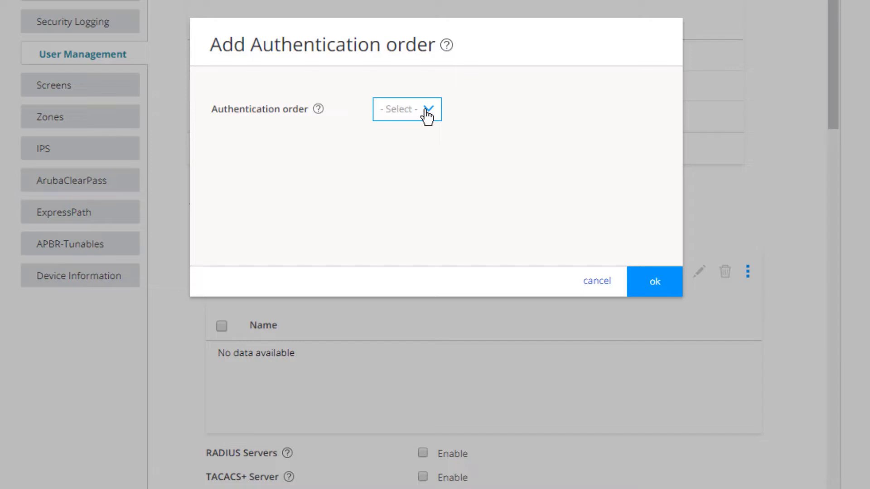
pyautogui.click(427, 114)
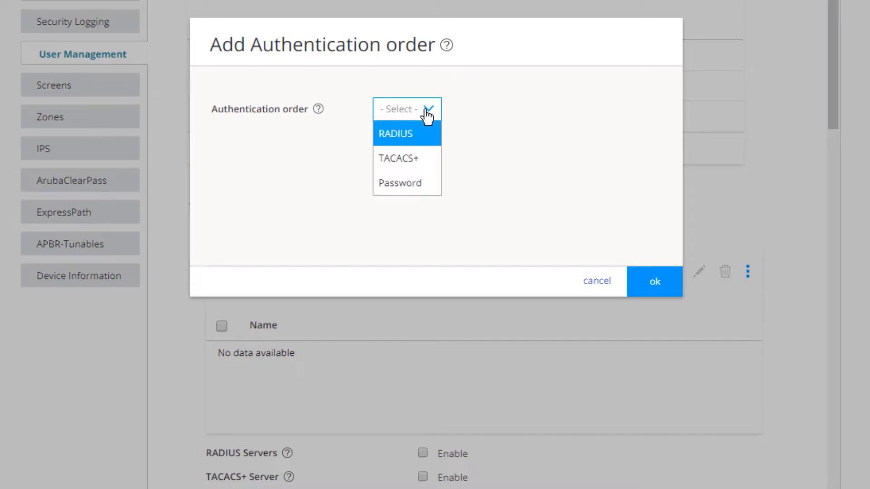
pyautogui.click(412, 140)
pyautogui.click(655, 284)
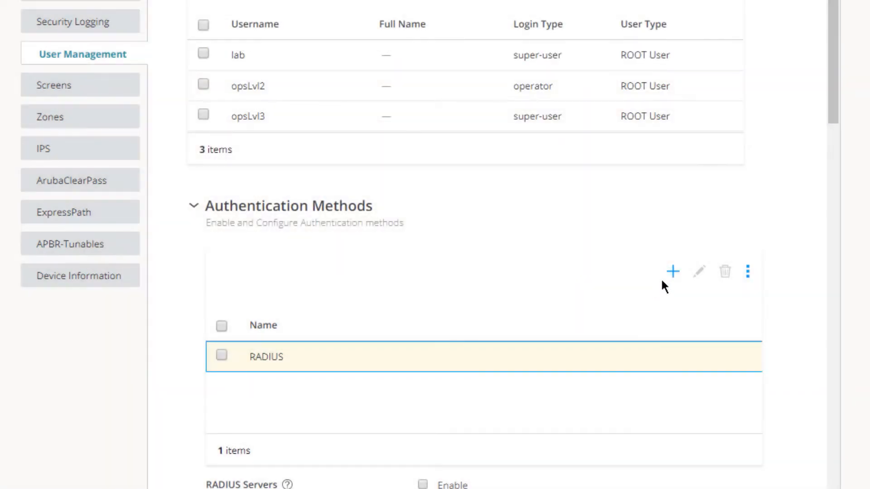
# - Add Password as the second entry in the authentication order
pyautogui.click(674, 274)
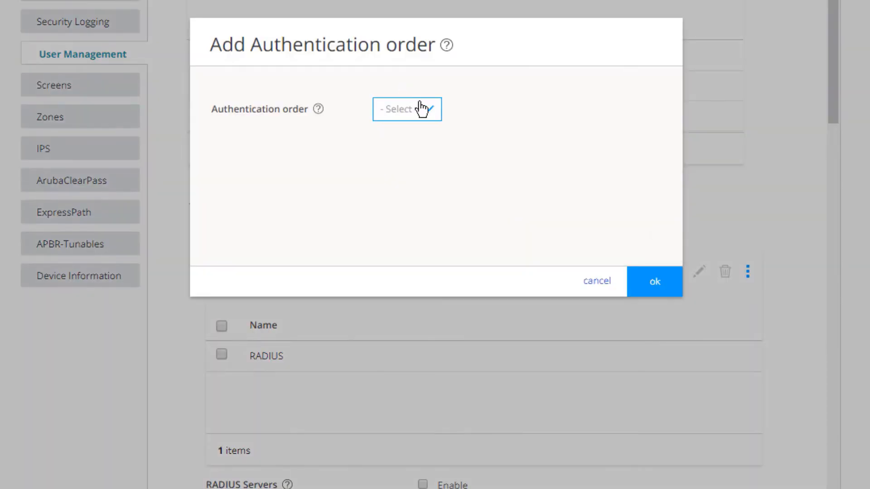
pyautogui.click(429, 111)
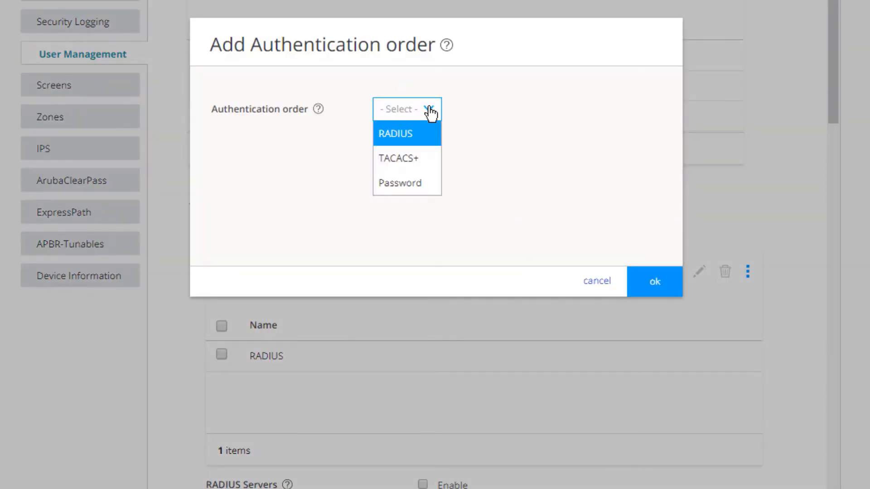
pyautogui.click(419, 181)
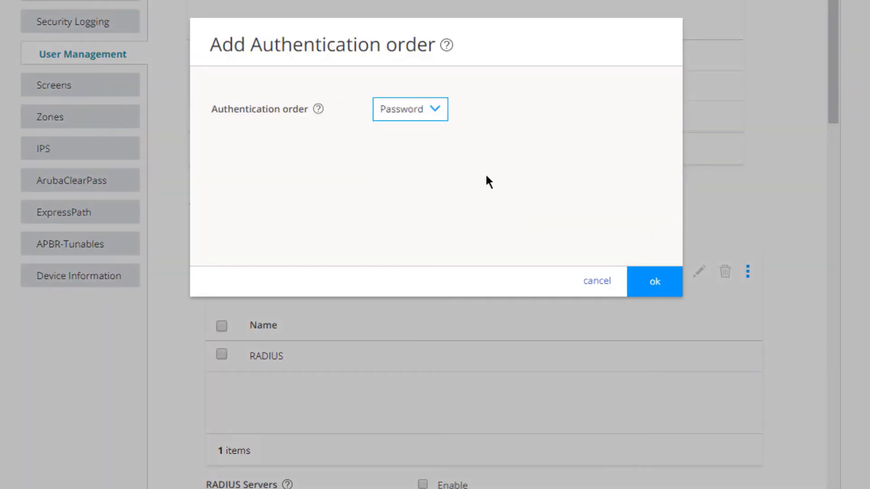
pyautogui.click(644, 277)
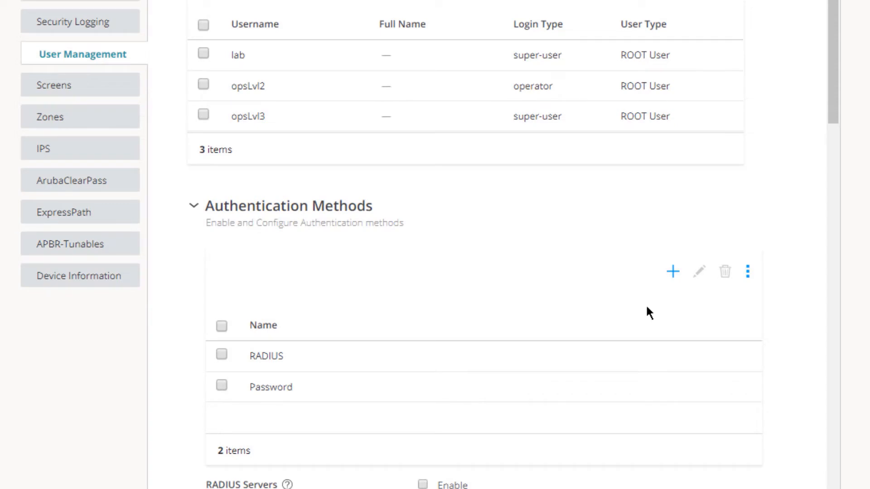
# - Enable RADIUS servers and start a new server entry with the IP address 172.25.11.65
pyautogui.scroll(-4, 647, 307)
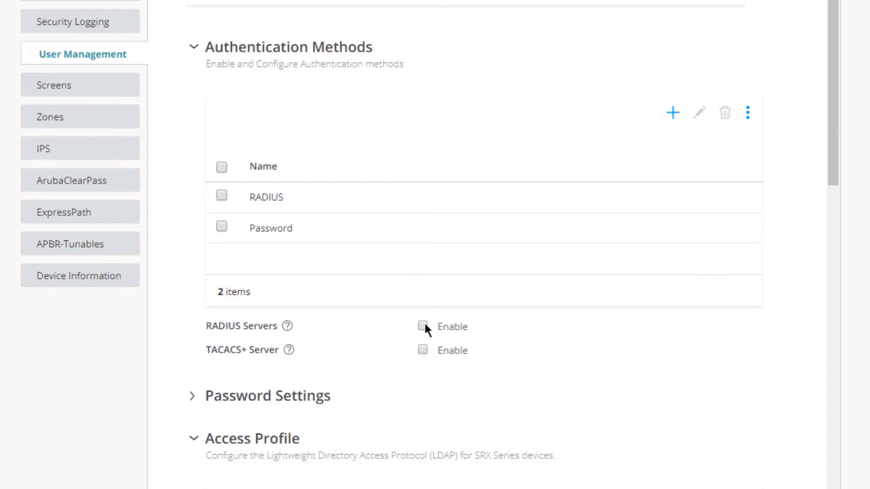
pyautogui.click(422, 326)
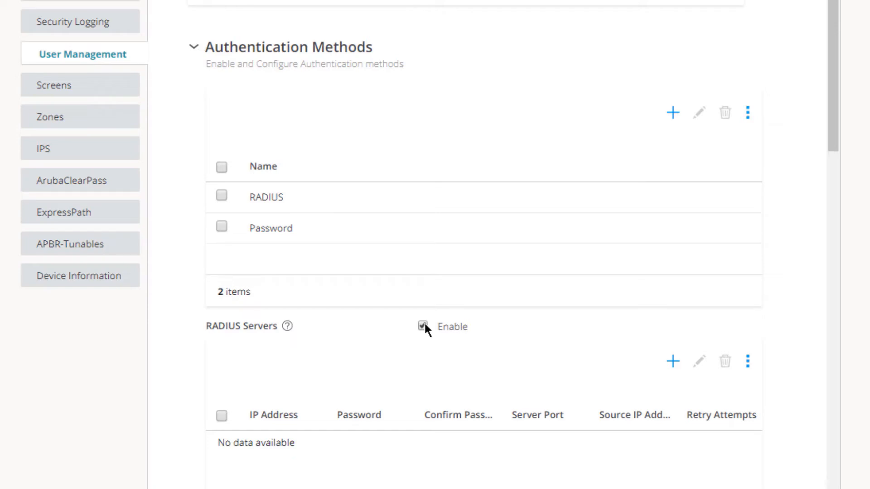
pyautogui.click(679, 366)
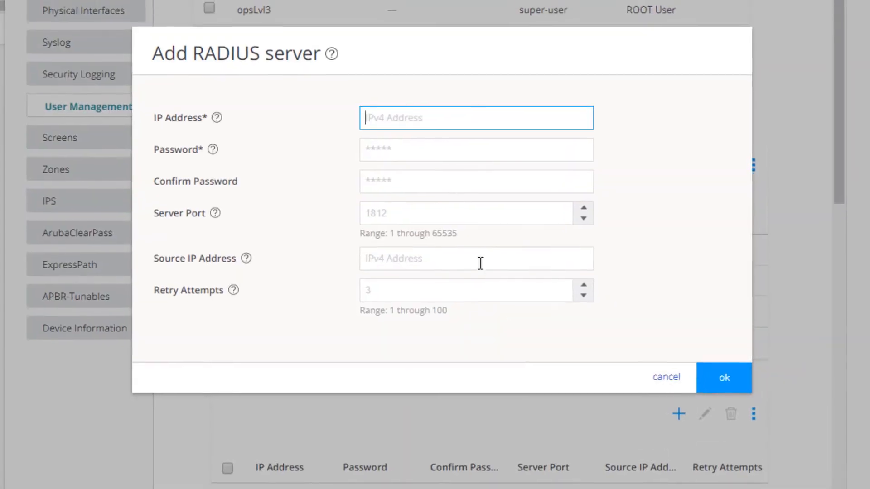
pyautogui.click(432, 140)
pyautogui.write('172.25.11.65')
# - Enter and confirm the password for the new RADIUS server
pyautogui.press('Tab')
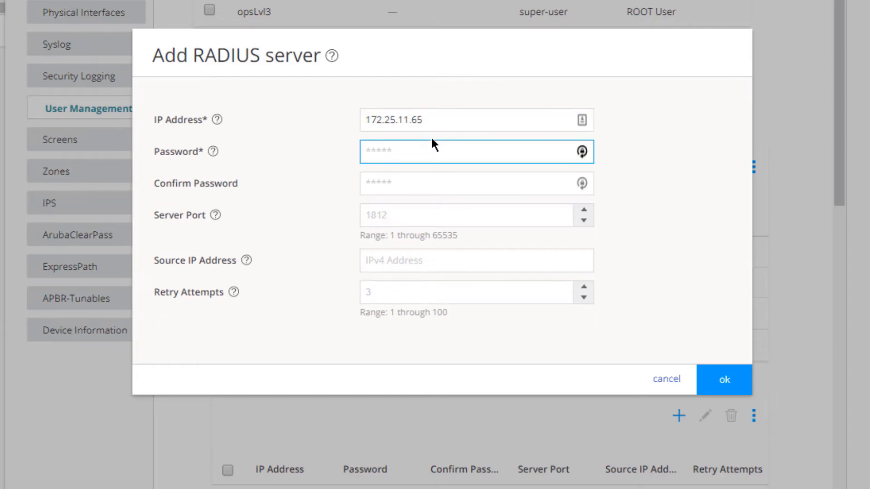
pyautogui.write('******')
pyautogui.press('Tab')
pyautogui.write('******')
pyautogui.press('Tab')
# - Set the RADIUS server's port to 1812, source IP address to 172.25.1.101 and retry attempts to 5, and add the server
pyautogui.write('18')
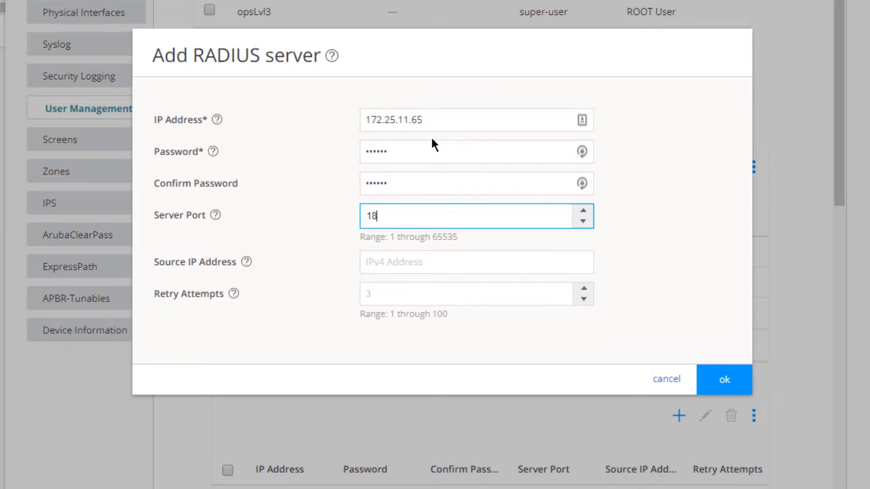
pyautogui.write('12')
pyautogui.press('Tab')
pyautogui.write('172.25.1.101')
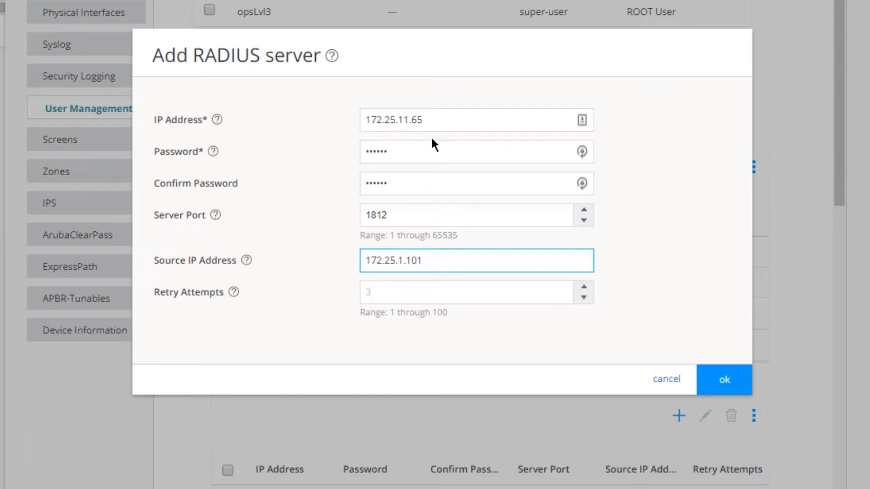
pyautogui.press('Tab')
pyautogui.write('5')
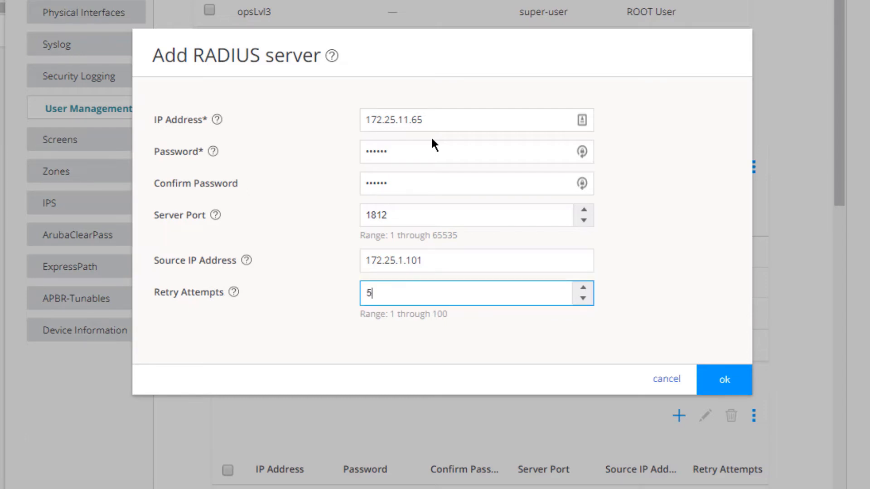
pyautogui.click(722, 380)
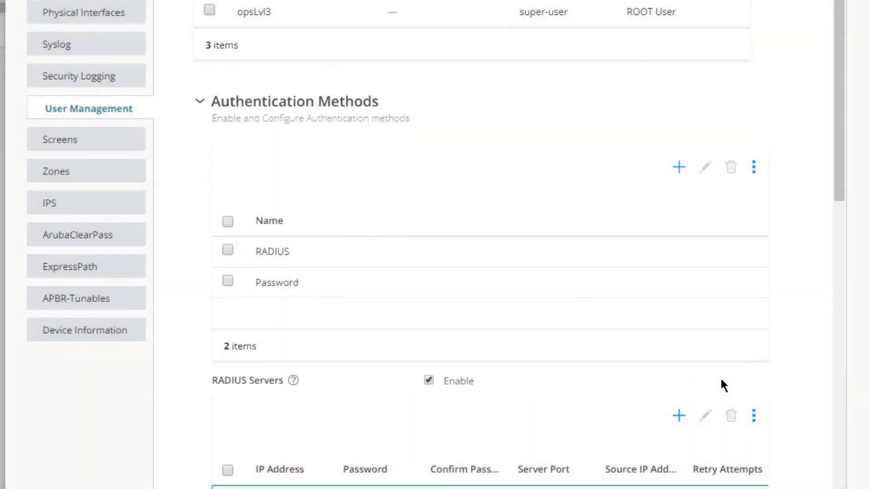
# - Expand the Password Settings section and set Minimum Reuse to 5
pyautogui.scroll(-5, 755, 394)
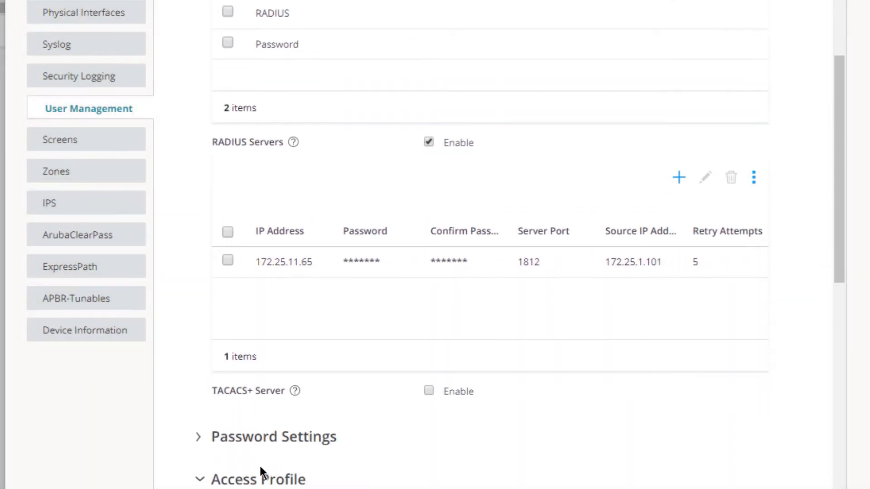
pyautogui.click(195, 406)
pyautogui.scroll(-2, 567, 401)
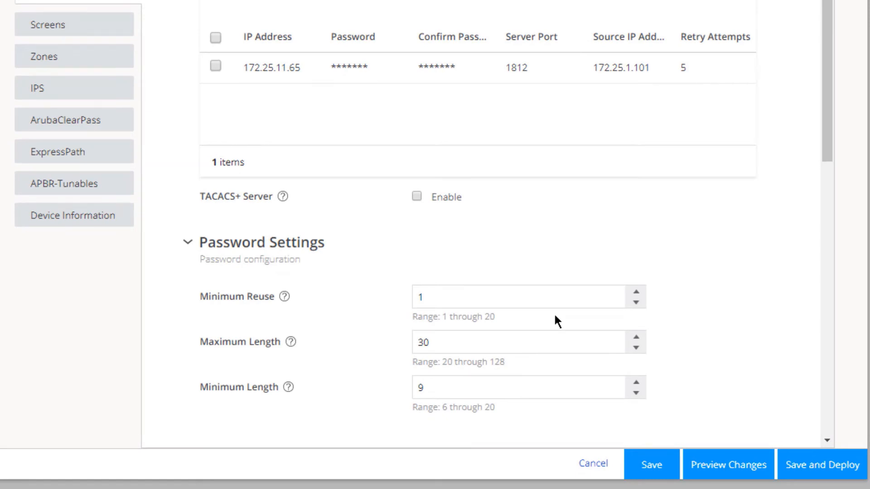
pyautogui.moveTo(426, 297); pyautogui.dragTo(391, 304)
pyautogui.write('5')
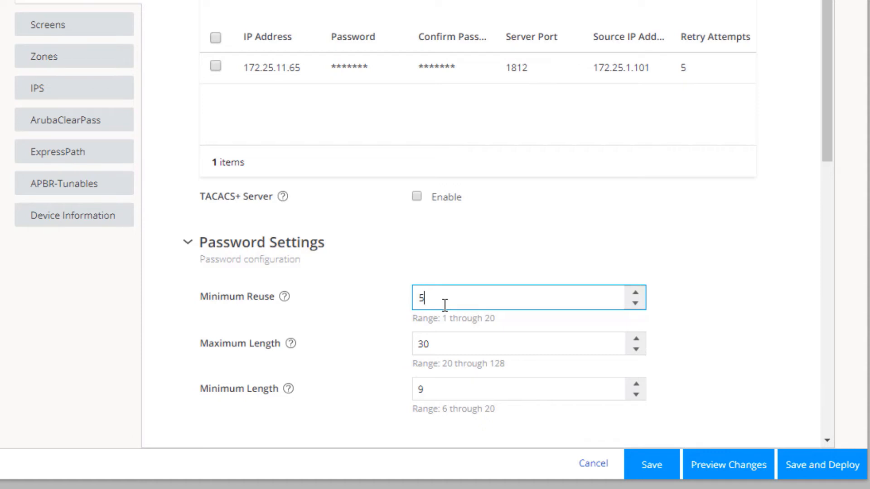
# - Set the password Maximum Length to 50 and the Minimum Length to 10
pyautogui.press('Tab')
pyautogui.write('50')
pyautogui.press('Tab')
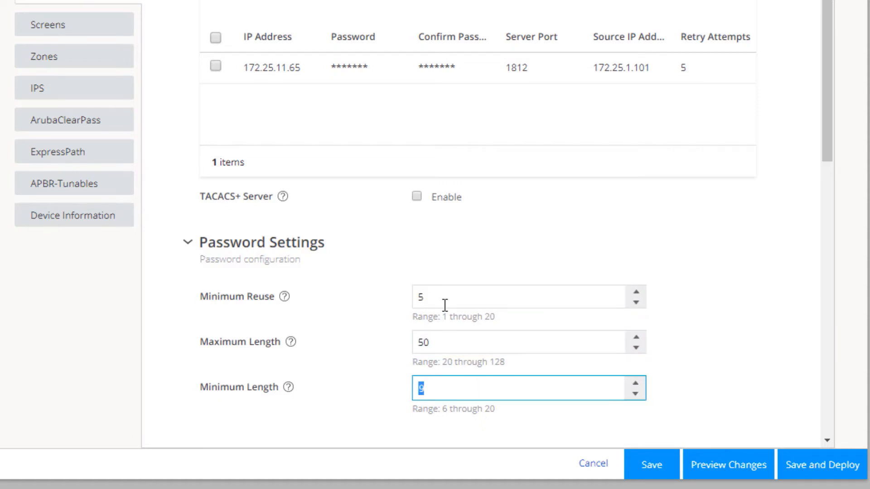
pyautogui.write('10')
# - Save and deploy the device configuration with the Run now schedule, and close the deployment job details
pyautogui.click(829, 472)
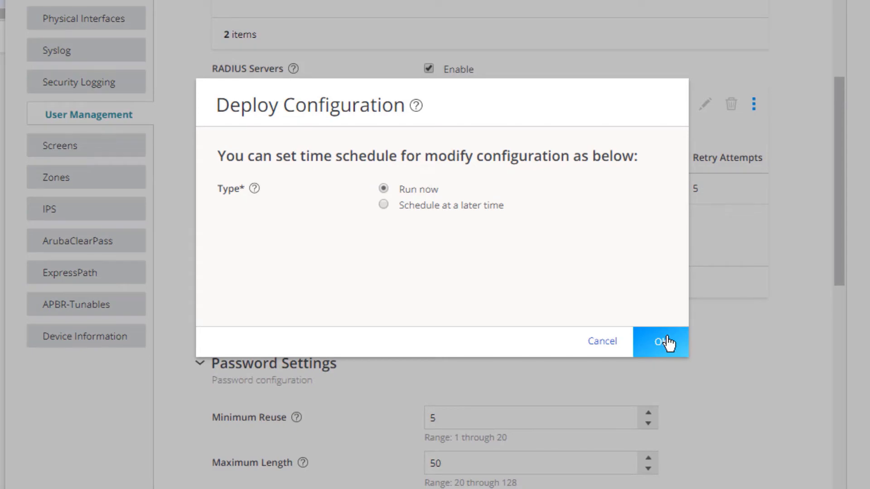
pyautogui.click(655, 344)
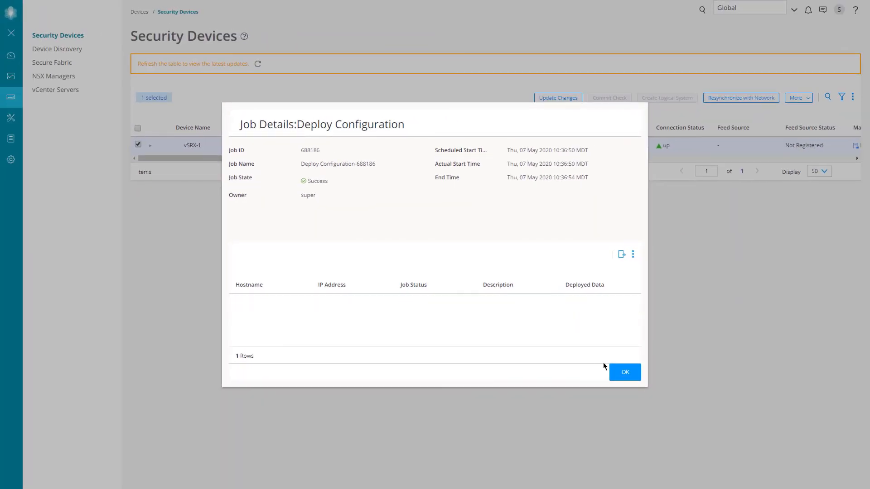
pyautogui.click(625, 370)
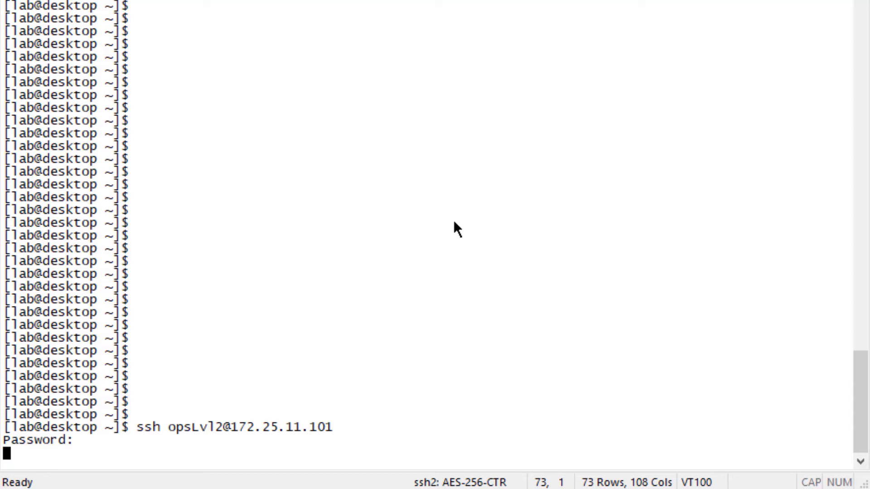
# - In the SSH terminal, submit the account password for opsLvl2 at 172.25.11.101 and run "show chassis hardware detail"
pyautogui.press('Return')
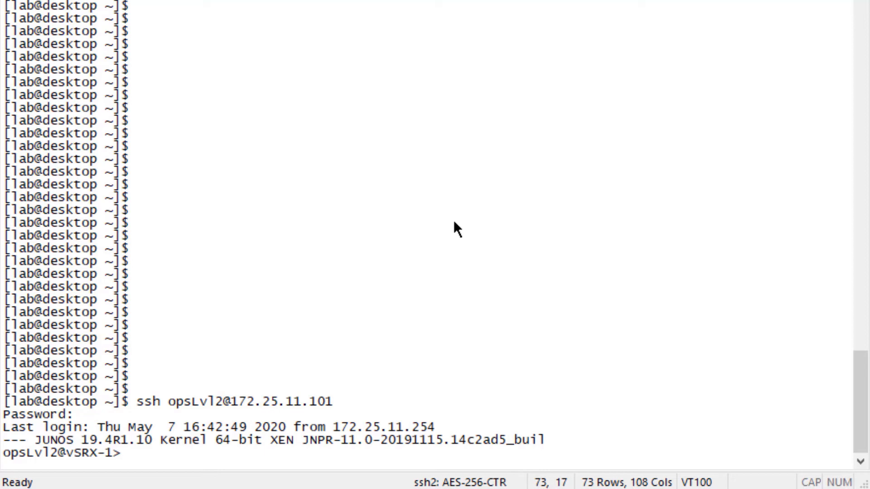
pyautogui.write('show chassis hardware detail')
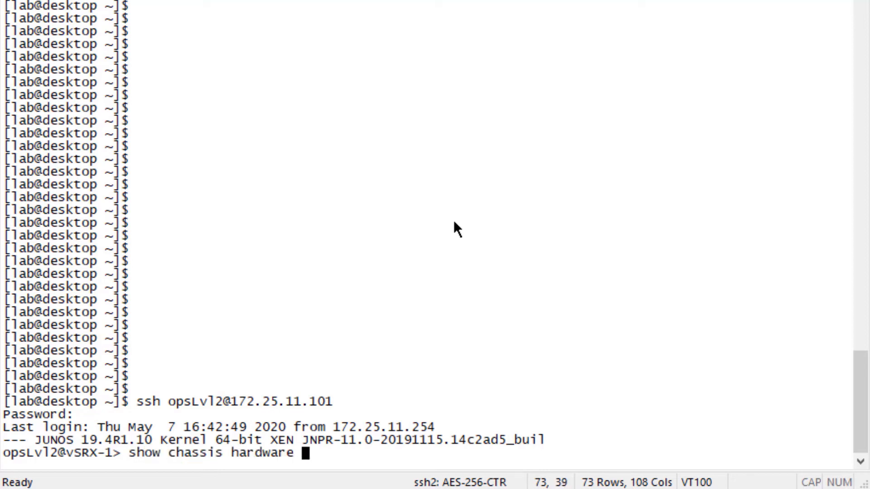
pyautogui.press('Return')
# - Try to enter configuration mode as opsLvl2 using the abbreviated command "co"
pyautogui.write('co')
pyautogui.press('Return')
pyautogui.press('Return')
pyautogui.press('Return')
pyautogui.press('Return')
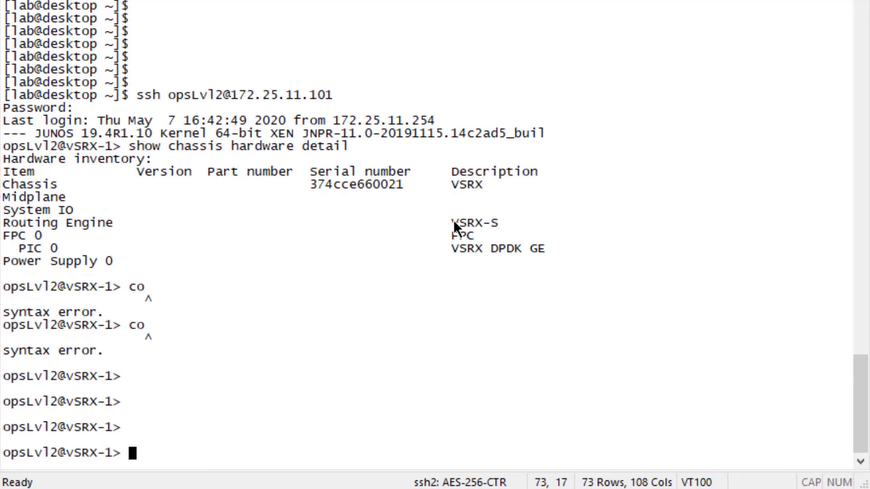
# - Close the opsLvl2 session and log in over SSH to 172.25.11.101 as opsLvl3 with the account password
pyautogui.write('exit')
pyautogui.press('Return')
pyautogui.press('Up')
pyautogui.press('Up')
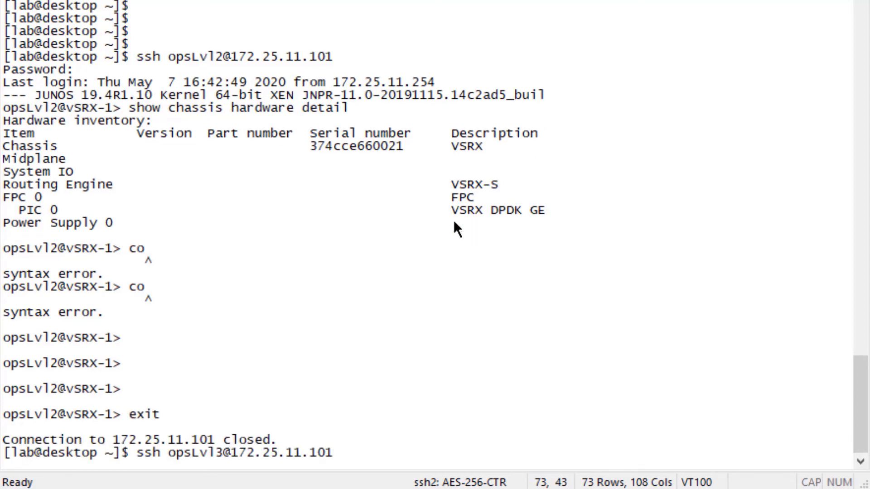
pyautogui.press('Return')
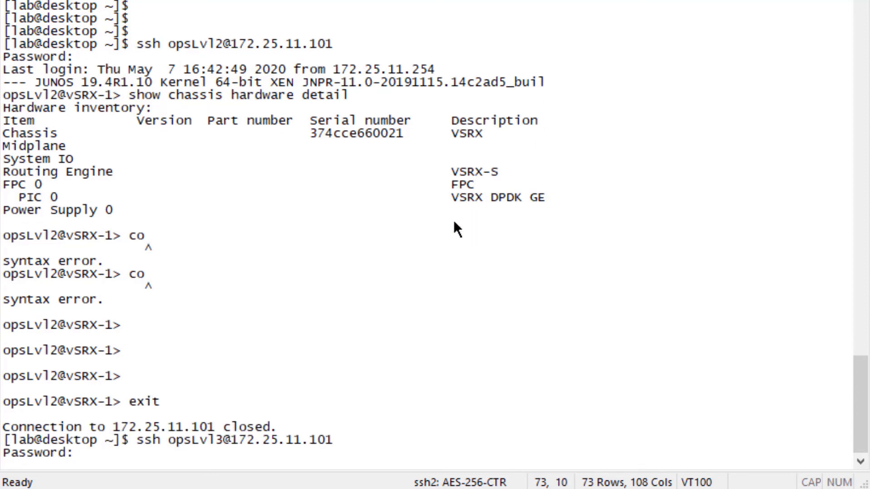
pyautogui.press('Return')
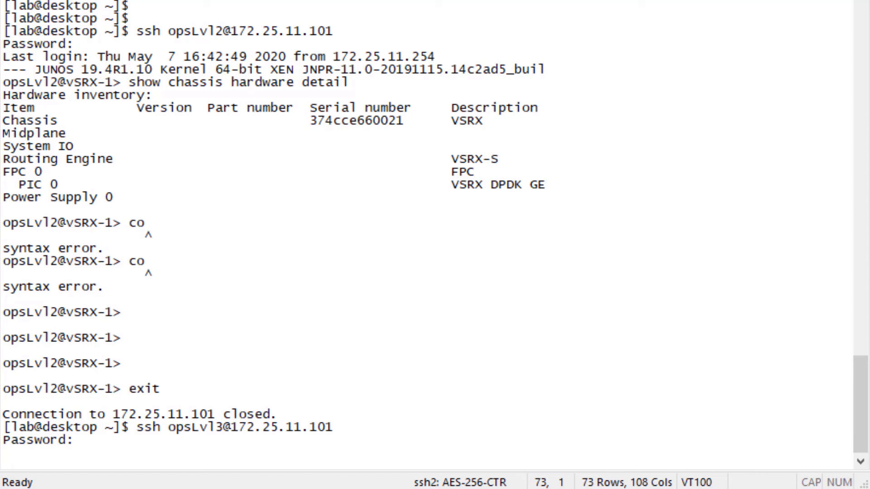
pyautogui.press('Return')
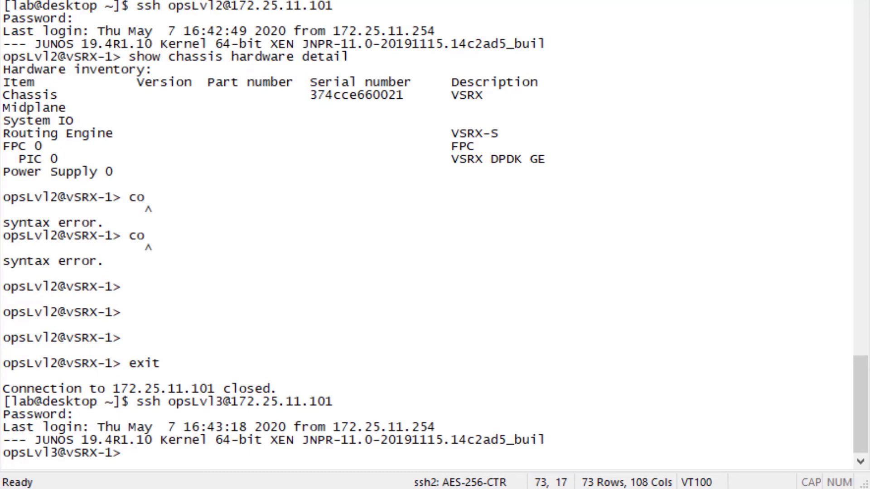
# - Run "show chassis hardware" as opsLvl3, and test access to configuration mode by entering and exiting it
pyautogui.write('show chassis hardware')
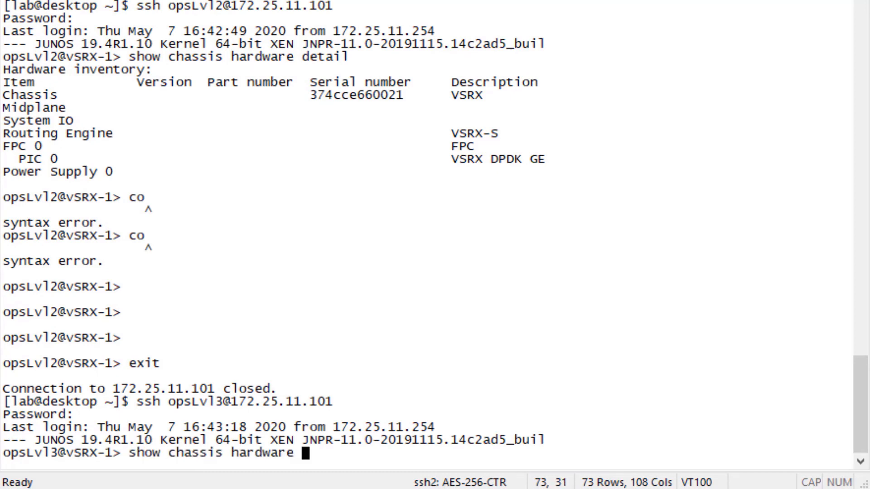
pyautogui.press('Return')
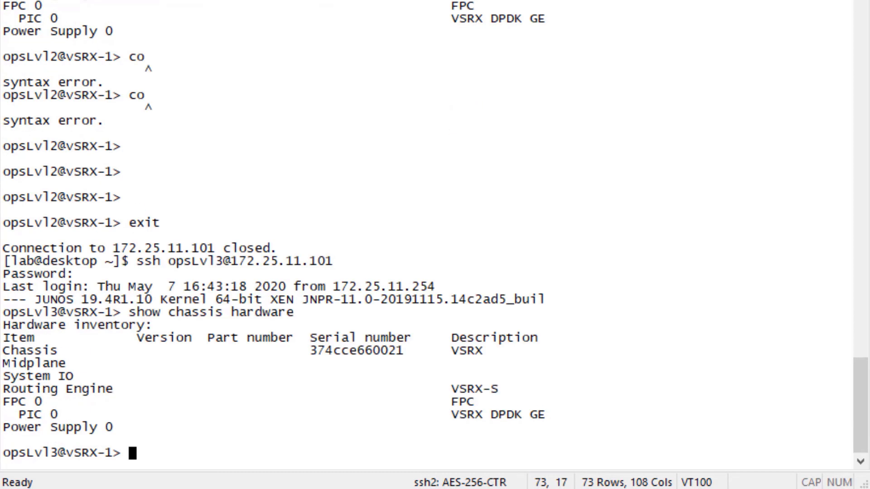
pyautogui.write('co')
pyautogui.press('Return')
pyautogui.write('e')
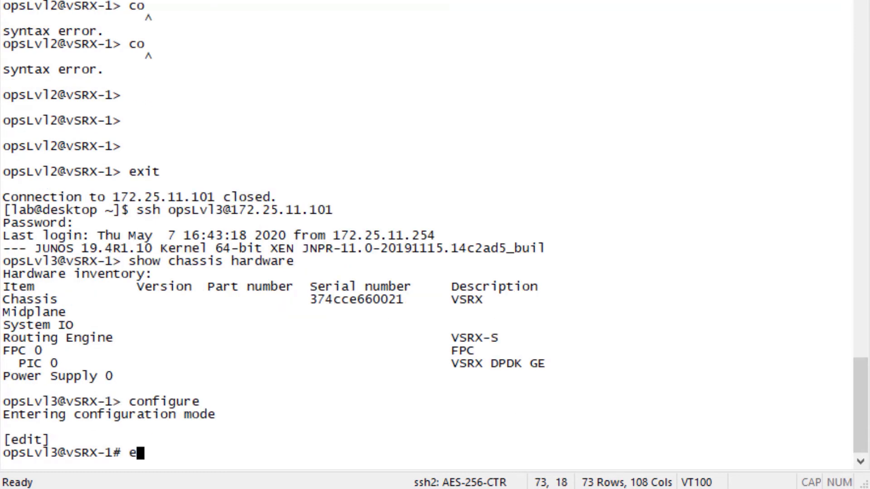
pyautogui.write('xit')
pyautogui.press('Return')
# - Close the opsLvl3 session and try to log in over SSH to 172.25.11.101 as other with the account password
pyautogui.write('exit')
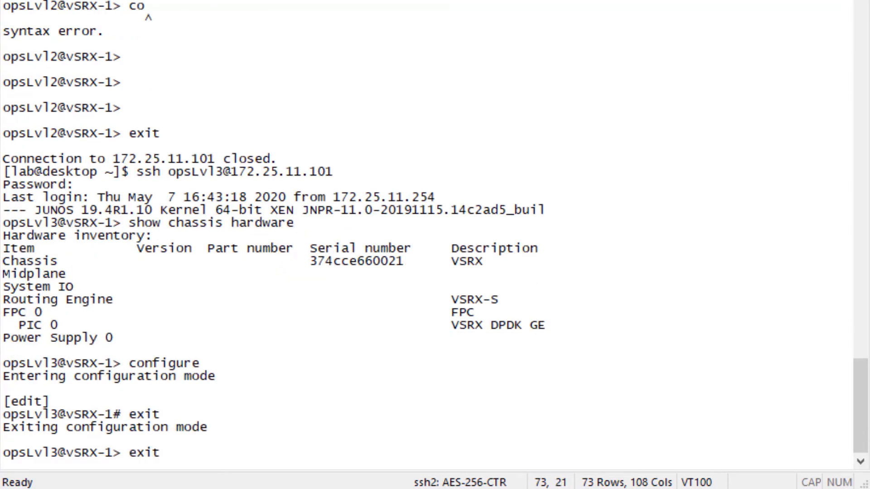
pyautogui.press('Return')
pyautogui.press('Up')
pyautogui.press('Left')
pyautogui.press('Left')
pyautogui.press('Left')
pyautogui.press('Left')
pyautogui.press('Left')
pyautogui.press('Left')
pyautogui.press('Left')
pyautogui.press('Left')
pyautogui.press('Left')
pyautogui.press('Left')
pyautogui.press('Left')
pyautogui.press('Left')
pyautogui.press('Left')
pyautogui.press('Left')
pyautogui.press('Left')
pyautogui.press('Right')
pyautogui.press('BackSpace')
pyautogui.press('BackSpace')
pyautogui.press('BackSpace')
pyautogui.press('BackSpace')
pyautogui.press('BackSpace')
pyautogui.press('BackSpace')
pyautogui.press('BackSpace')
pyautogui.write('other')
pyautogui.press('Return')
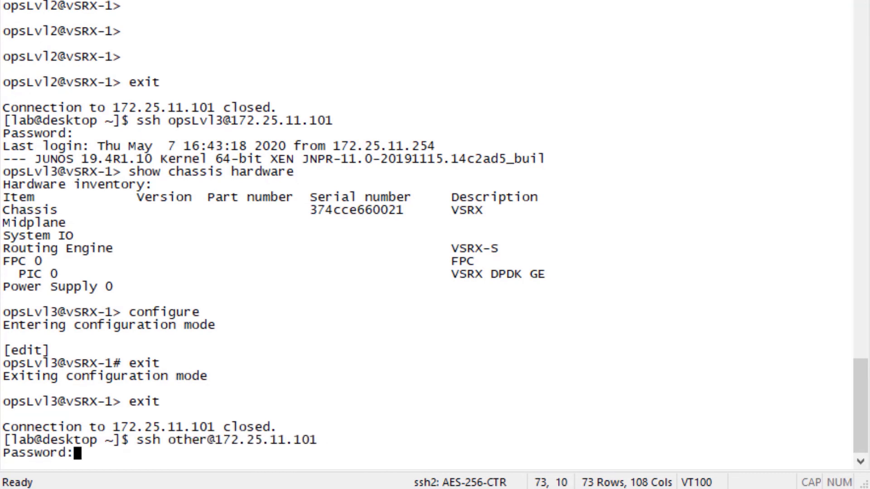
pyautogui.press('Return')
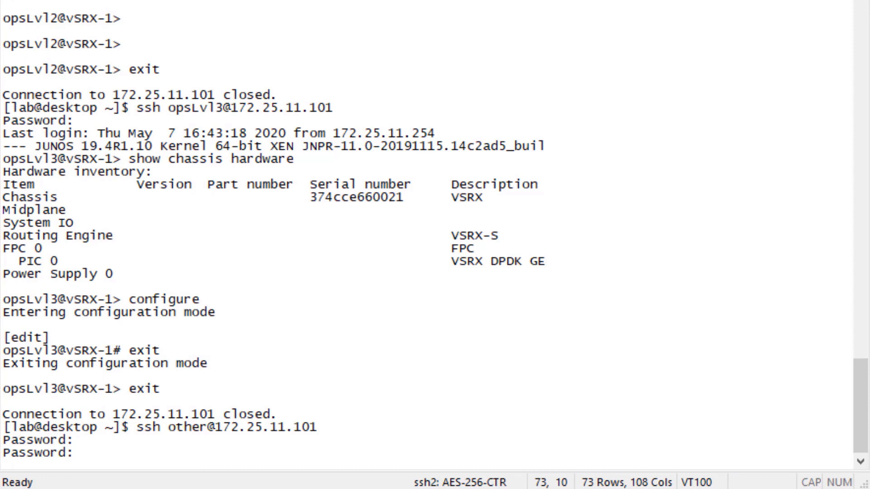
pyautogui.hotkey('ctrl', 'c')
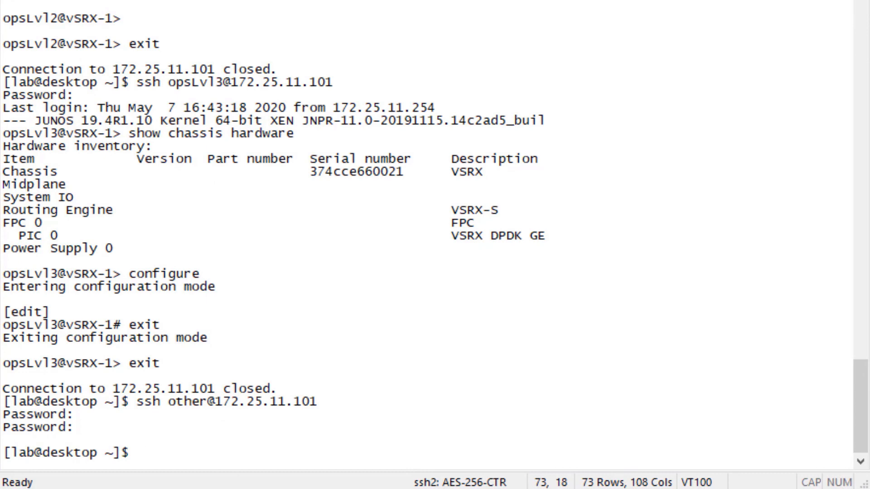